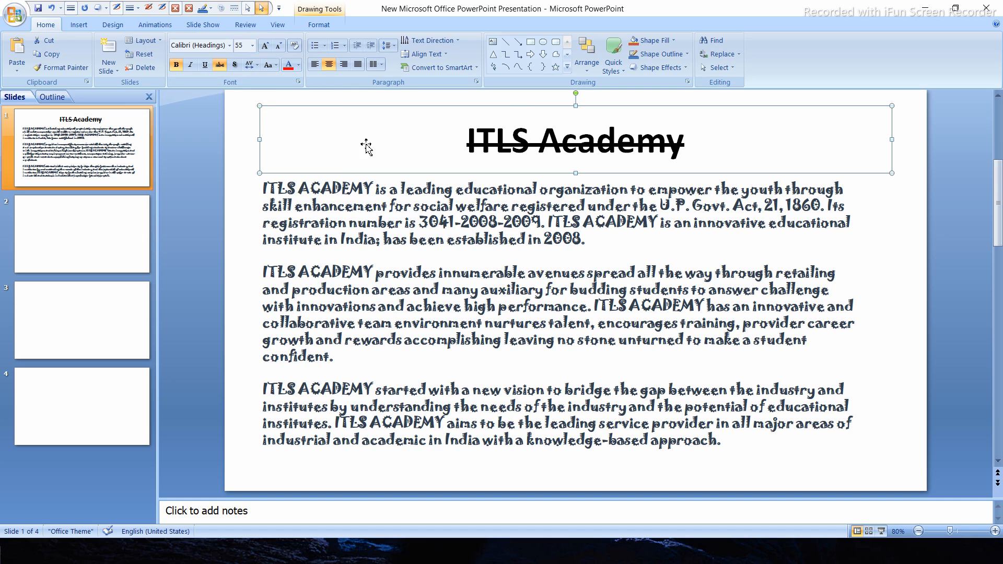
Step: Remove the strikethrough from the slide title
click(222, 65)
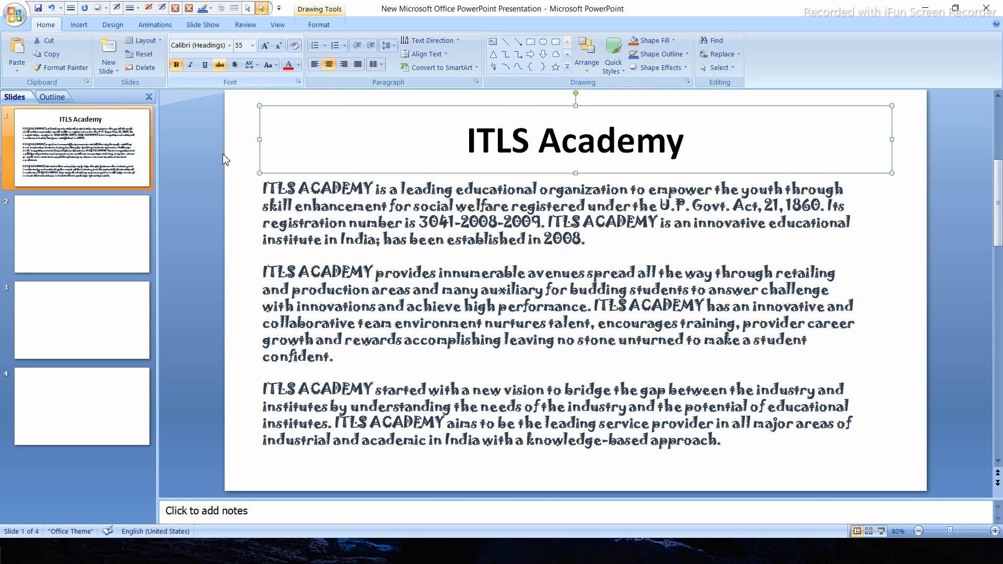
click(220, 65)
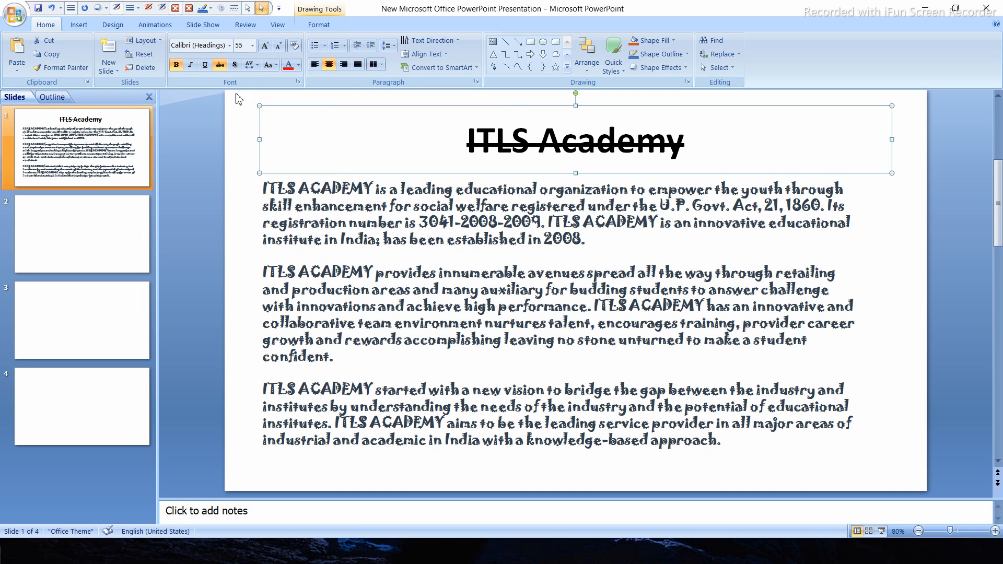
click(222, 70)
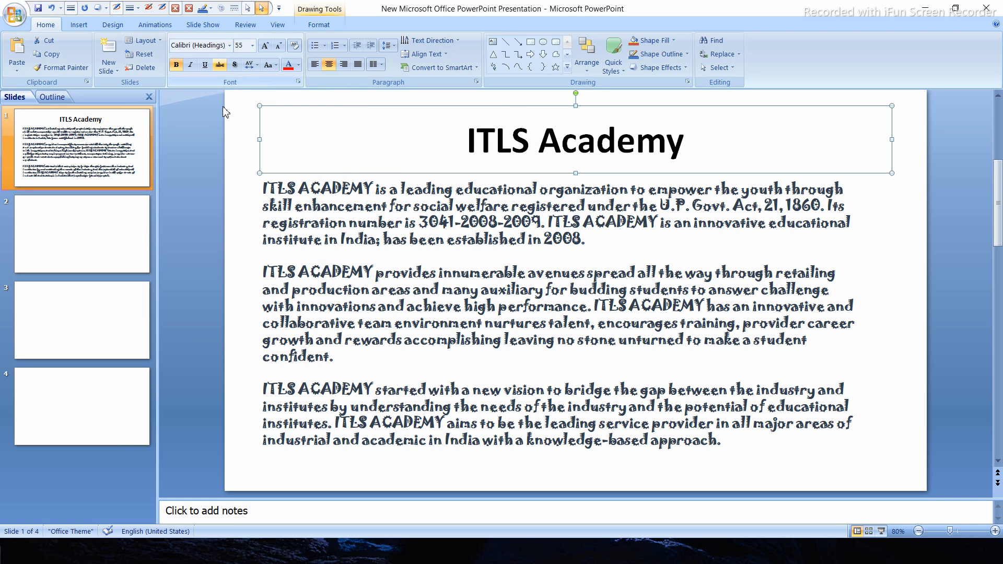
Step: Apply a text shadow to the ITLS Academy title
click(237, 67)
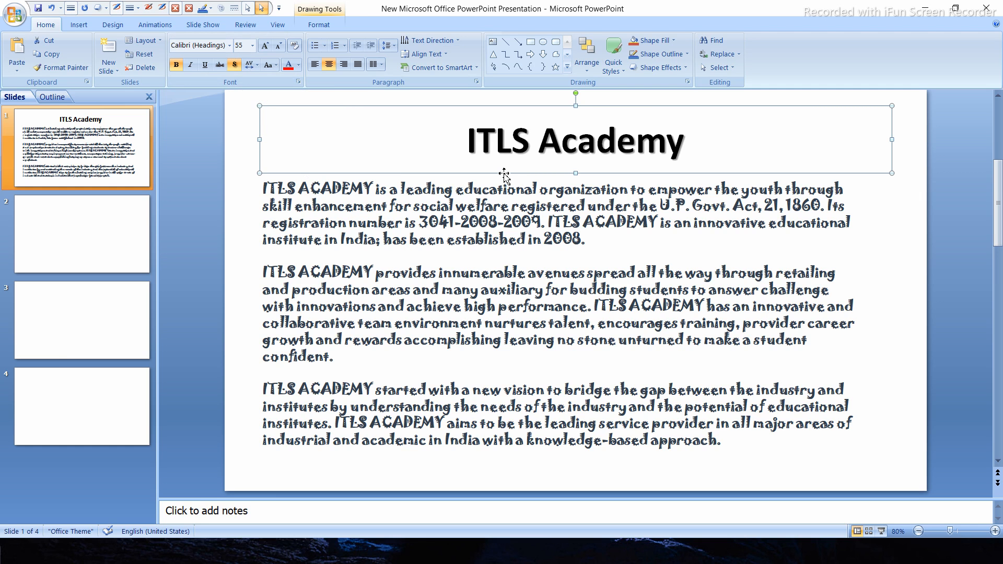
click(235, 64)
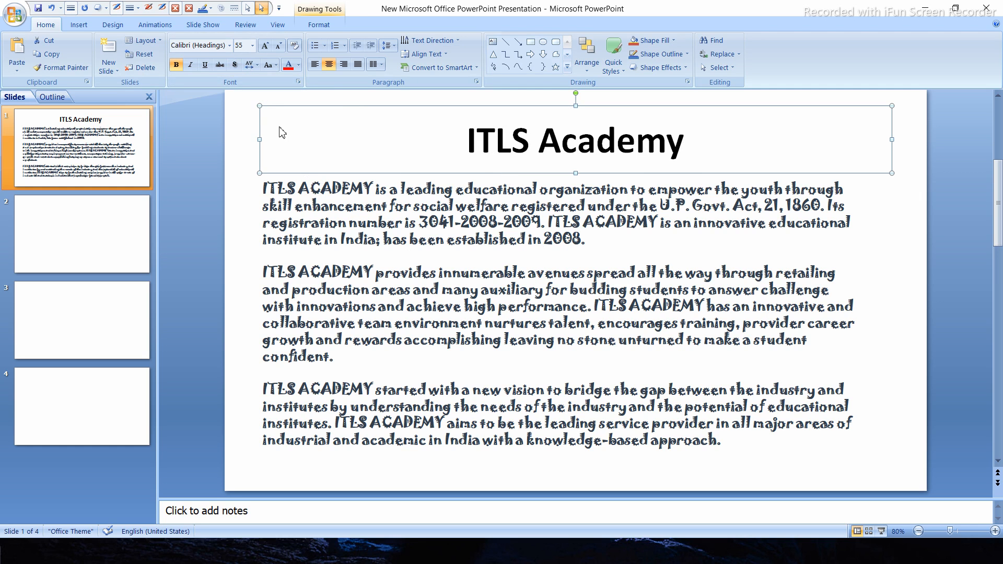
click(235, 64)
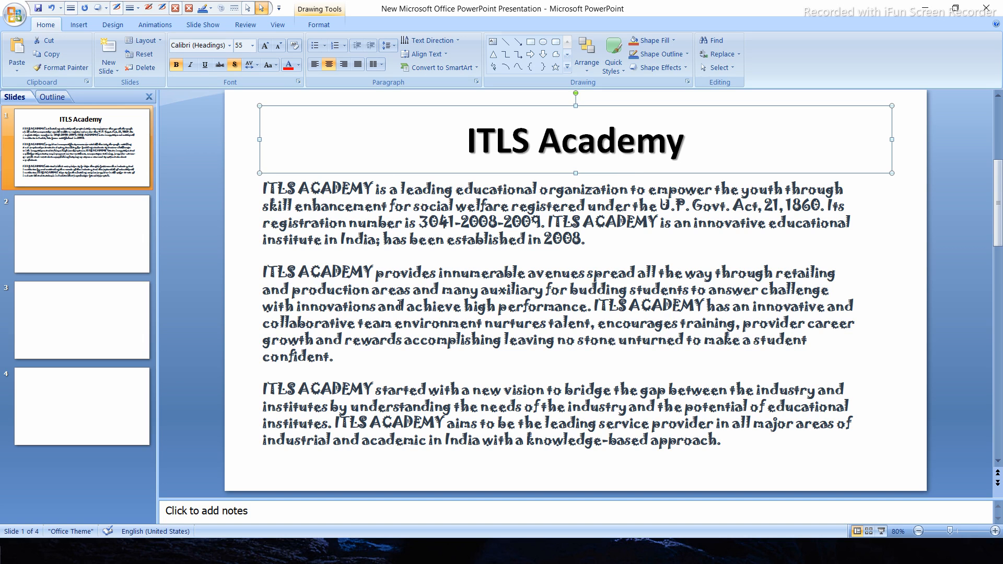
Step: Try Loose and Very Loose character spacing on the title
click(252, 66)
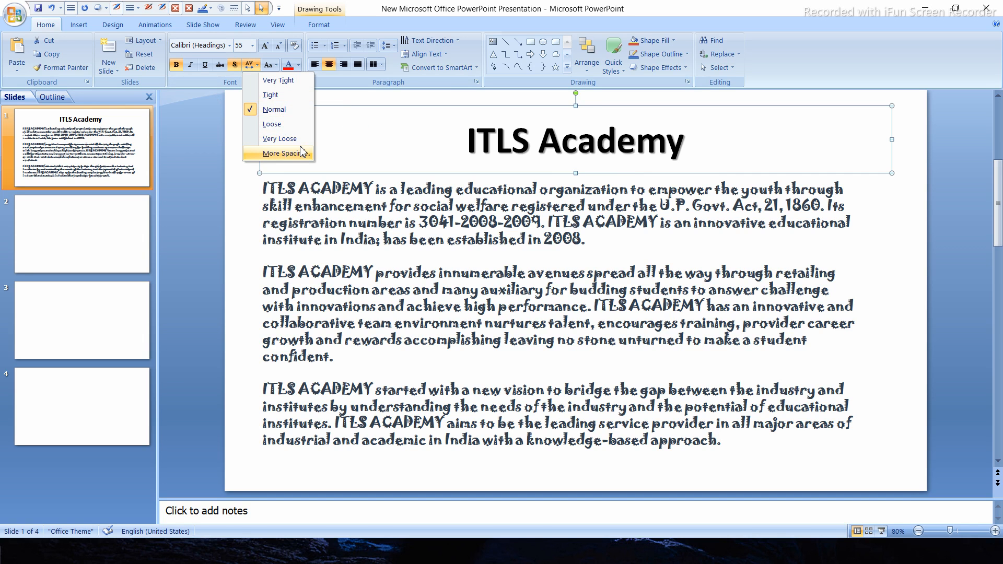
click(282, 129)
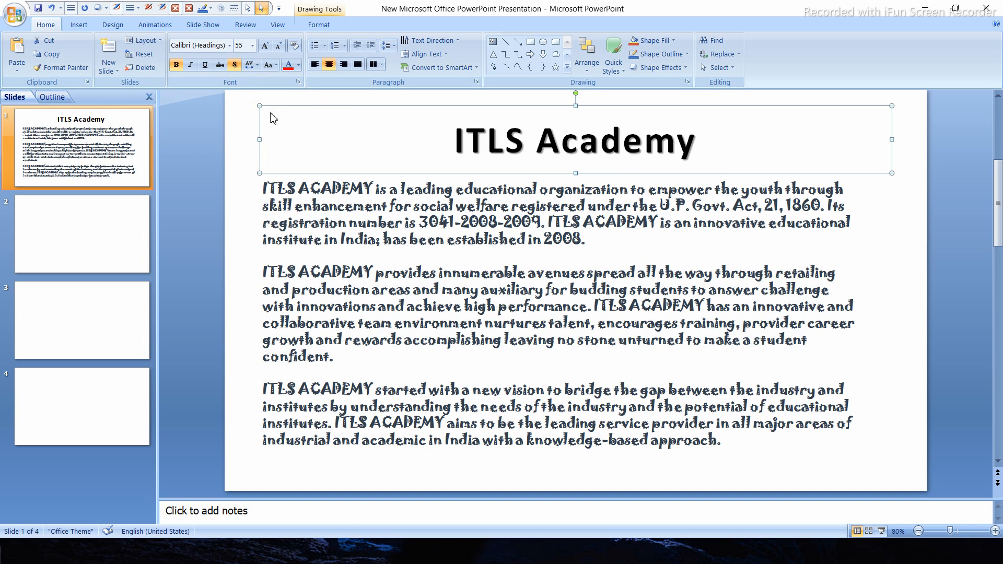
click(256, 66)
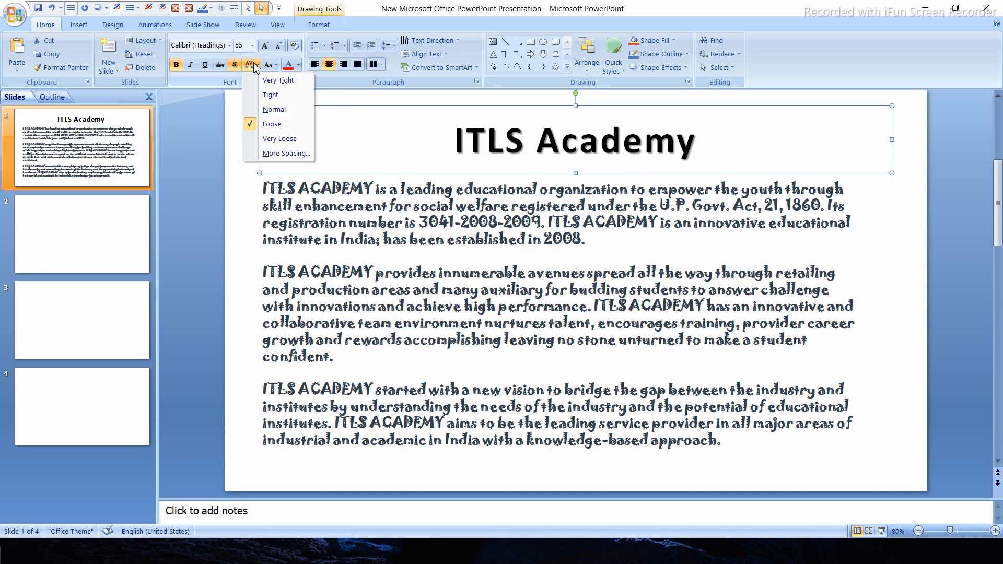
click(271, 142)
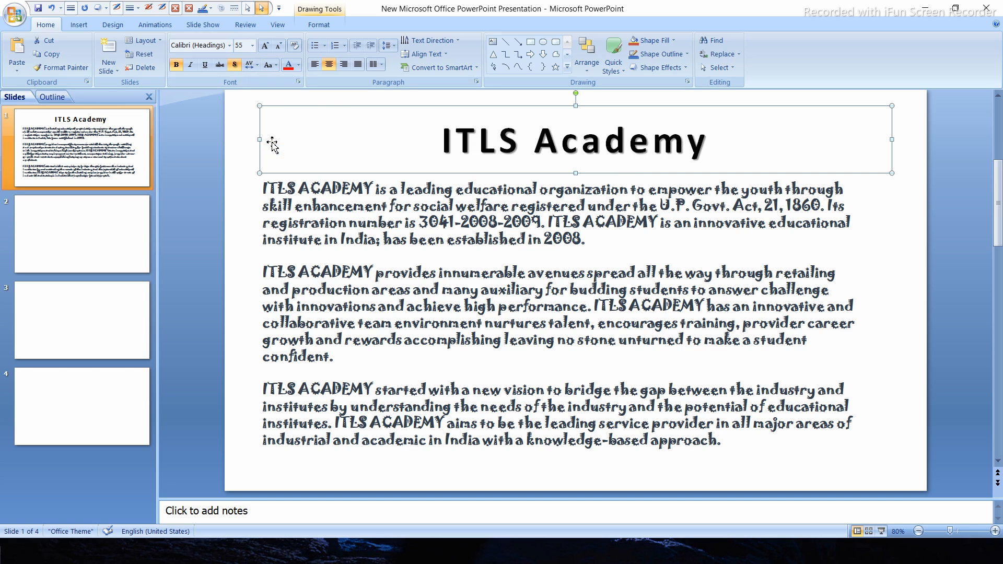
Step: Set the title's kerning to apply to fonts of 16 points and above in the character spacing options
click(249, 73)
click(275, 155)
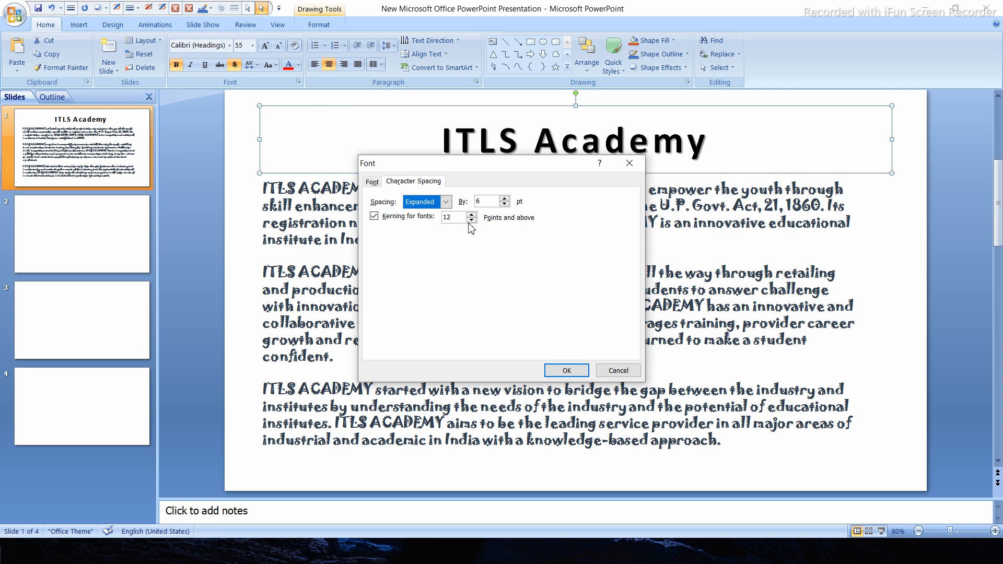
click(472, 216)
click(472, 215)
click(472, 216)
click(472, 215)
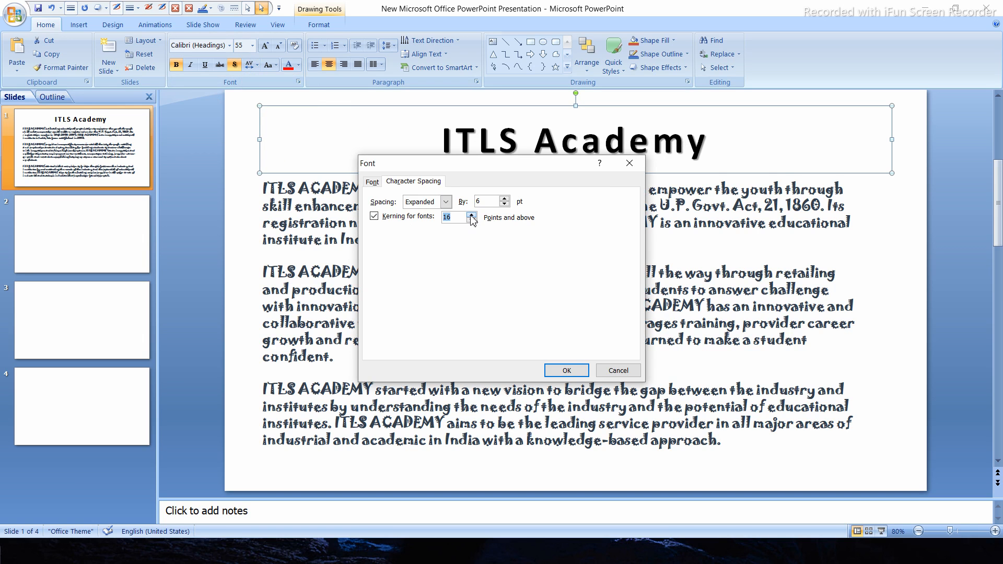
click(564, 370)
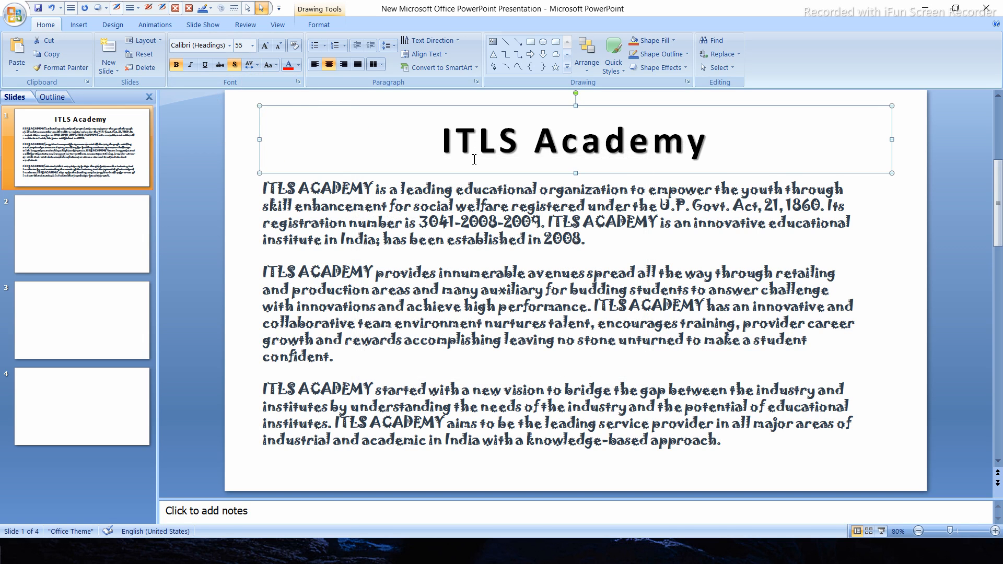
Step: Try Very Tight character spacing on the title and settle on Tight
click(250, 63)
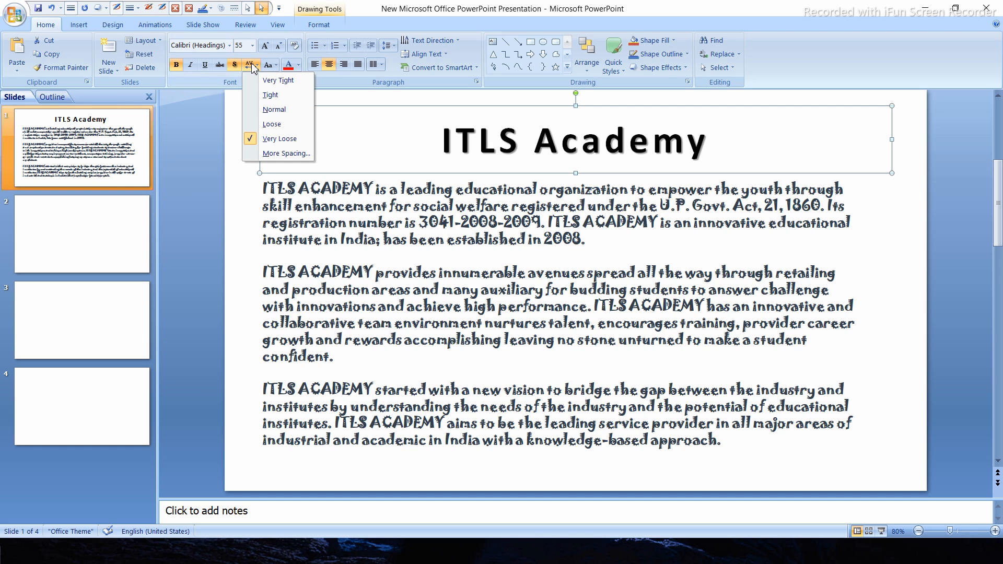
click(264, 80)
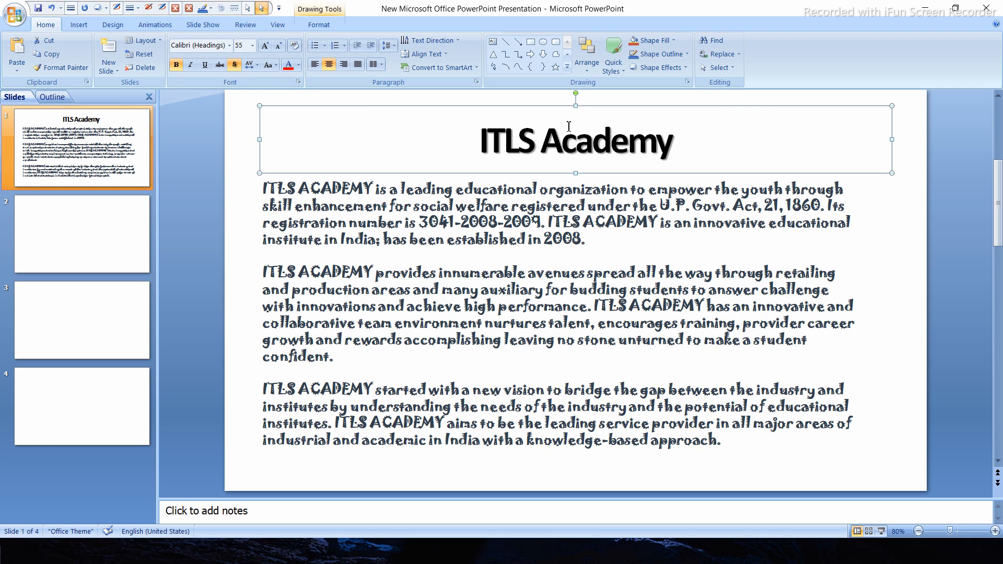
click(253, 68)
click(267, 92)
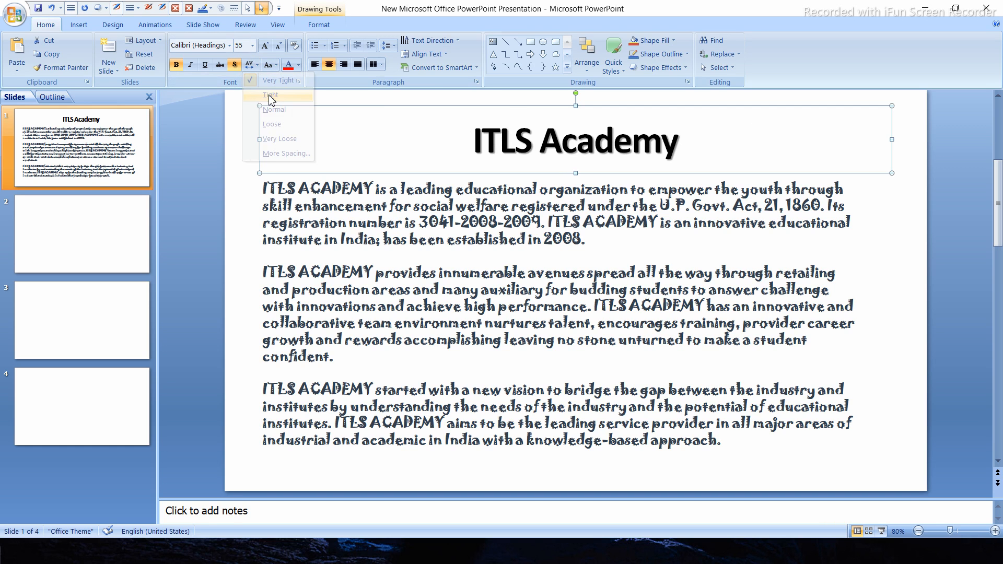
click(535, 291)
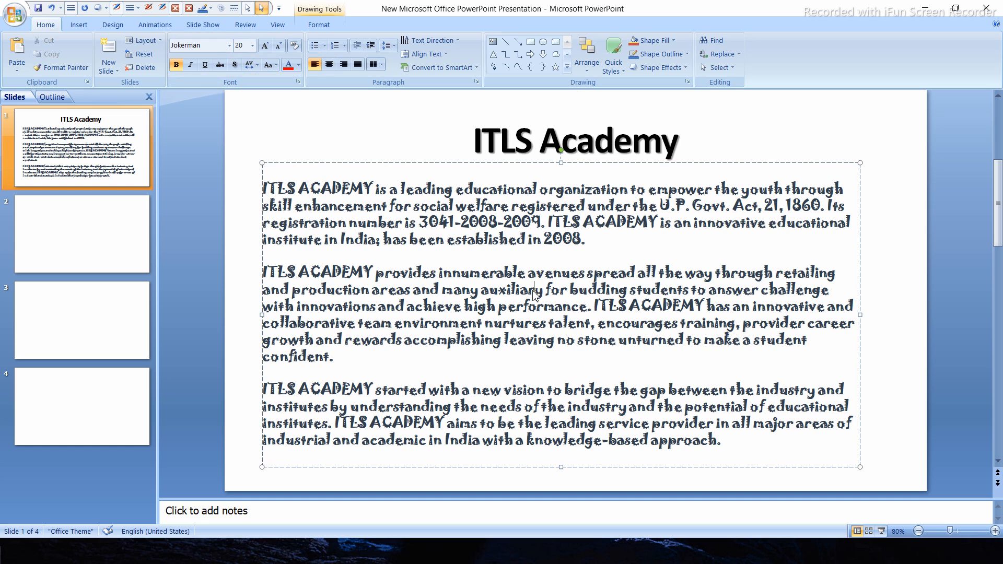
click(484, 166)
click(450, 106)
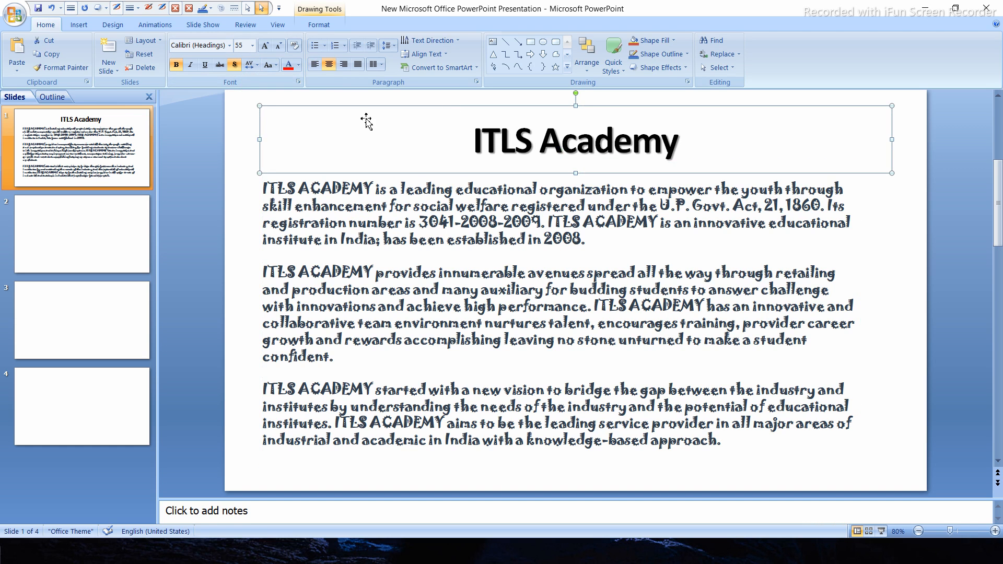
click(252, 64)
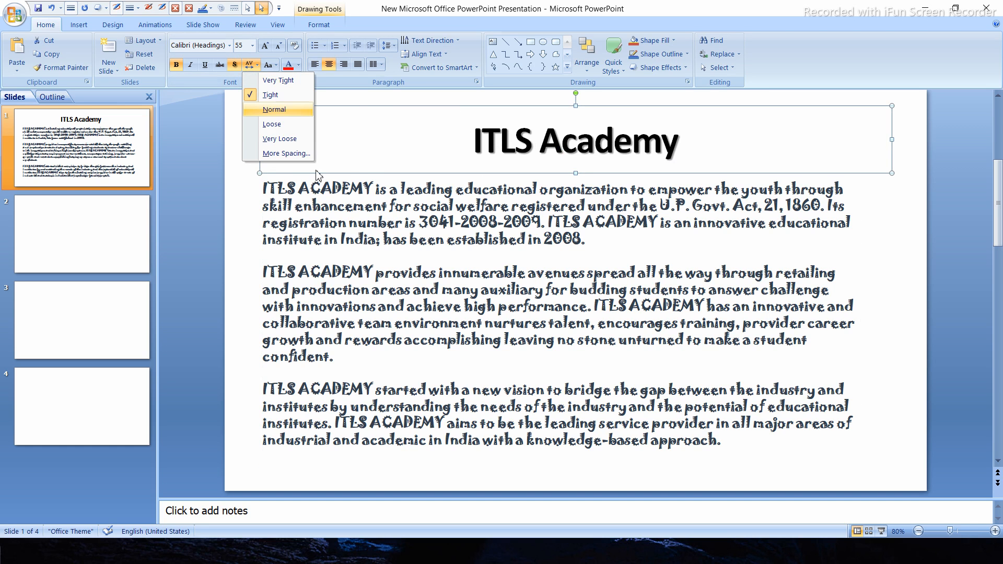
click(408, 243)
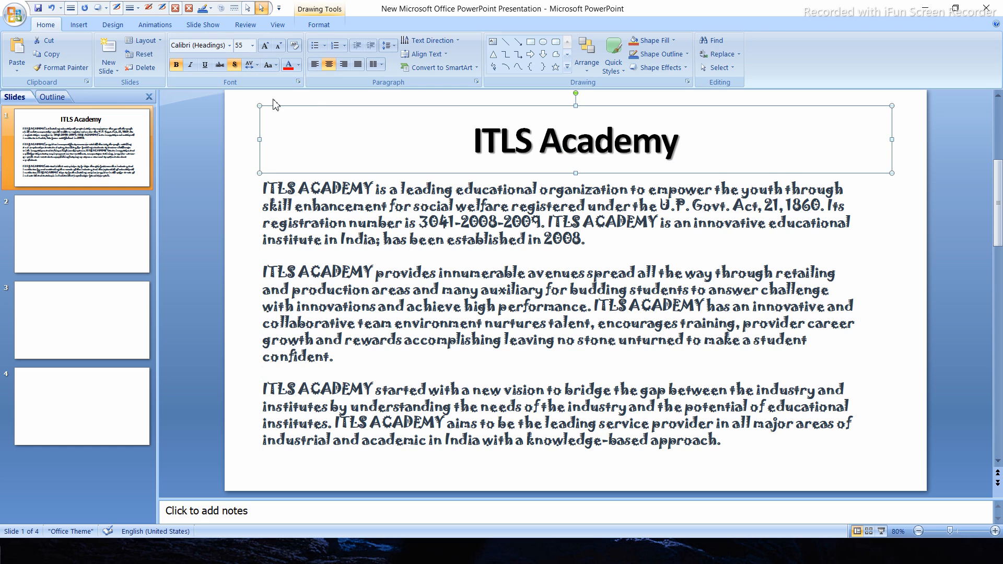
Step: Change the whole body text box to Sentence case
click(304, 210)
click(274, 168)
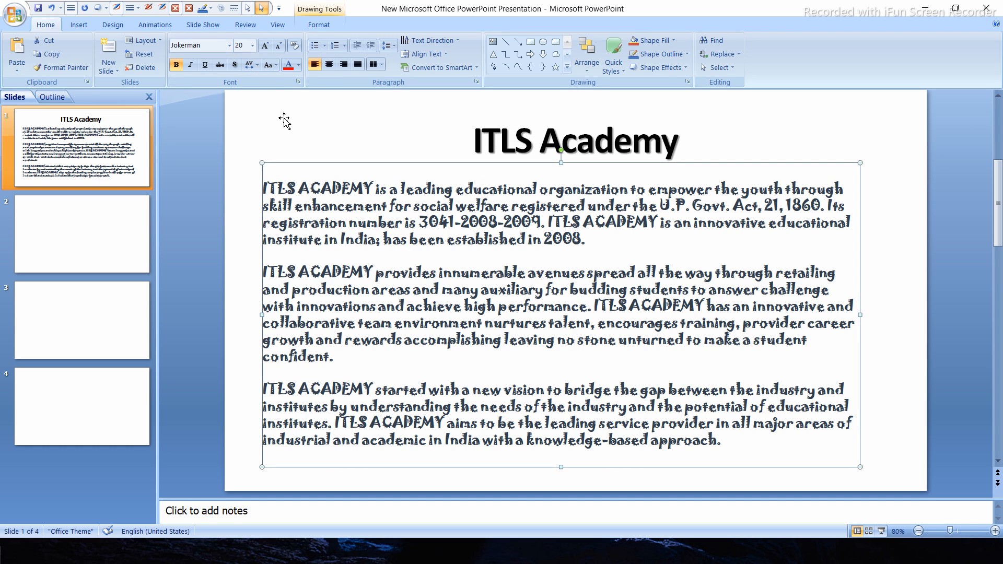
click(269, 66)
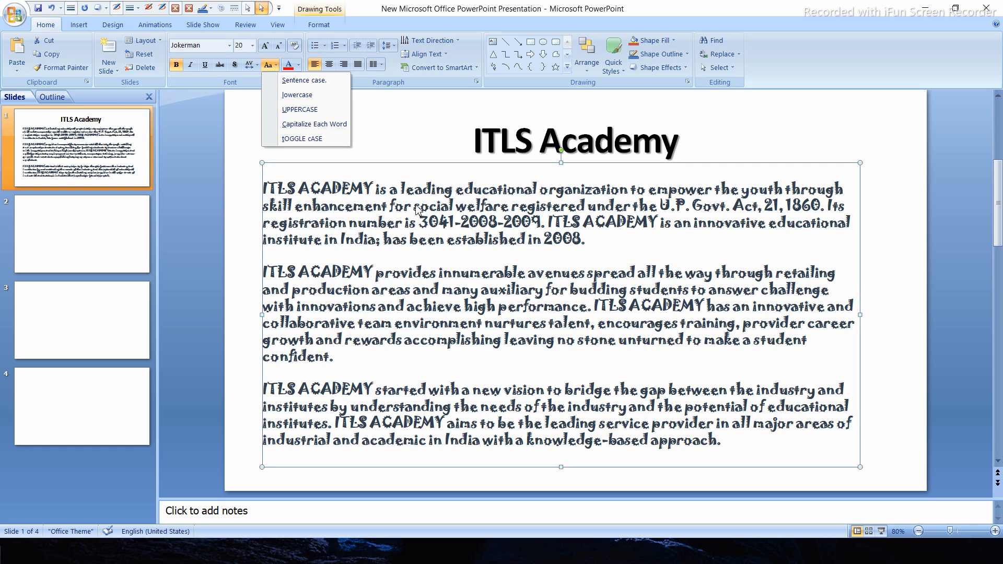
click(308, 81)
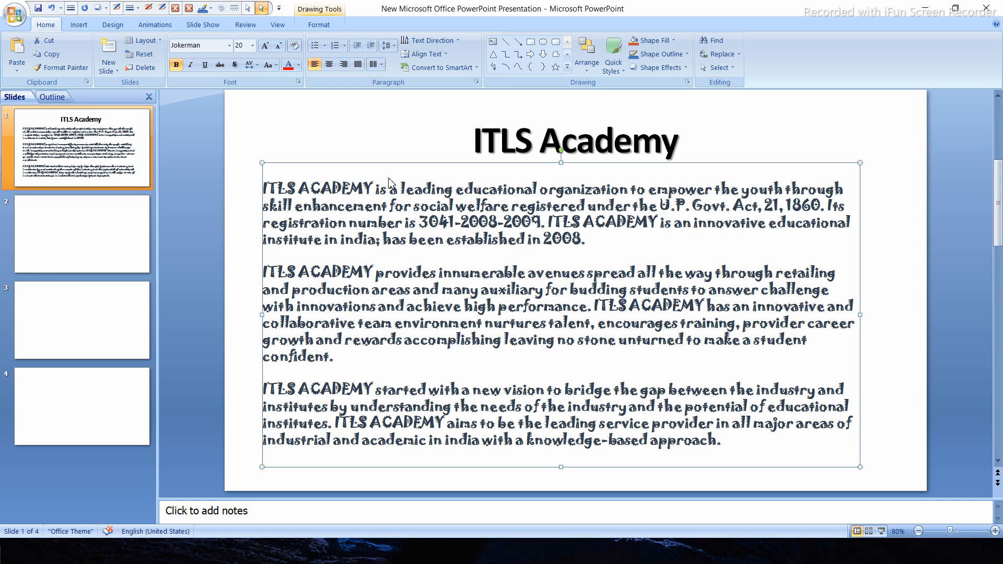
click(271, 65)
click(284, 83)
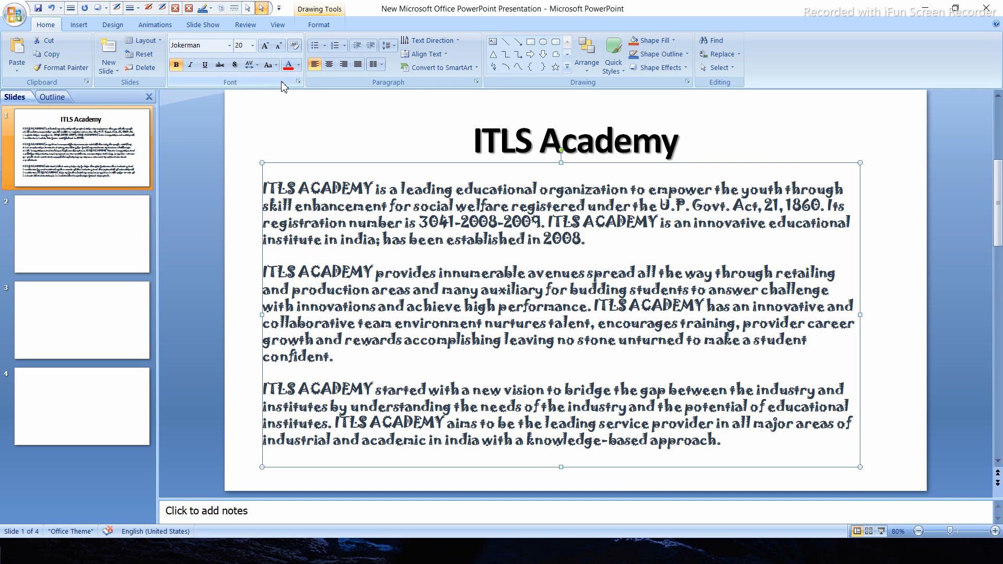
Step: Try lowercase and then UPPERCASE on the body text
click(267, 67)
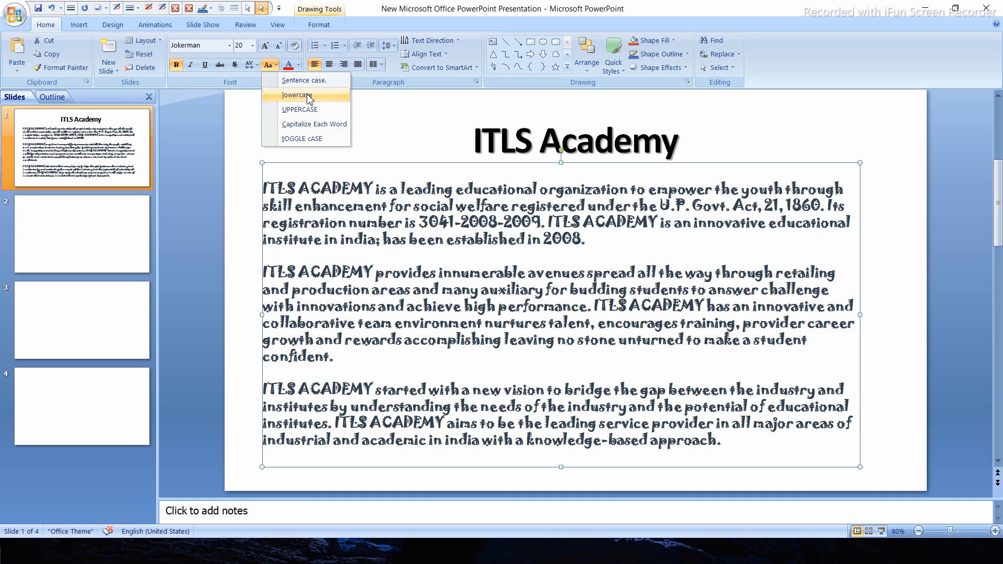
click(308, 96)
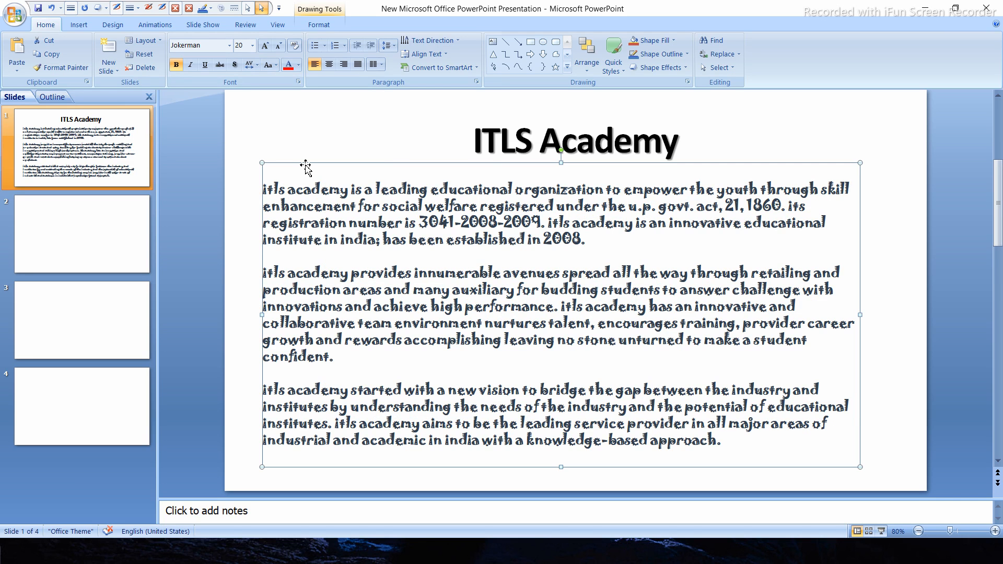
click(277, 68)
click(293, 108)
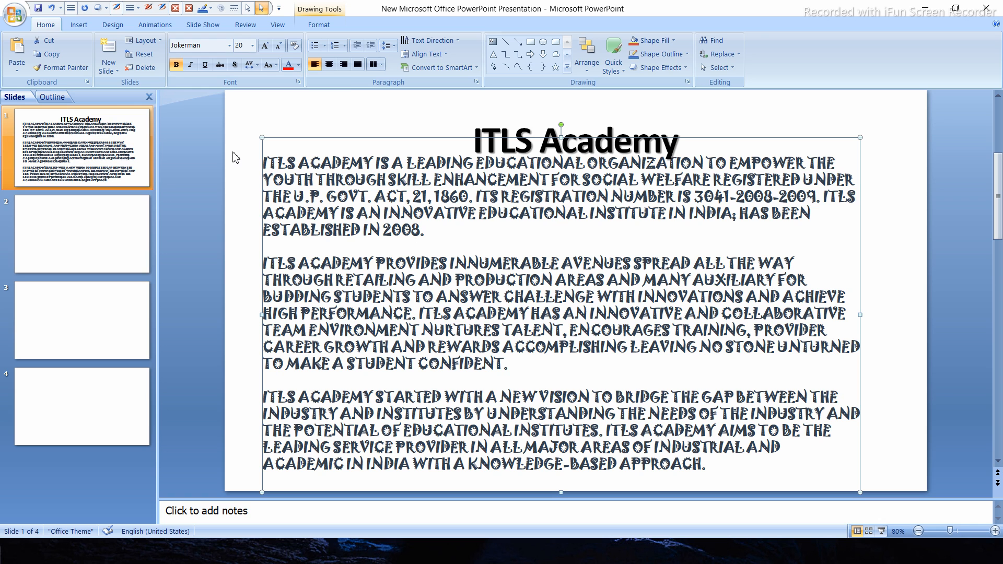
Step: Try Capitalize Each Word and then tOGGLE cASE on the body text box
click(272, 71)
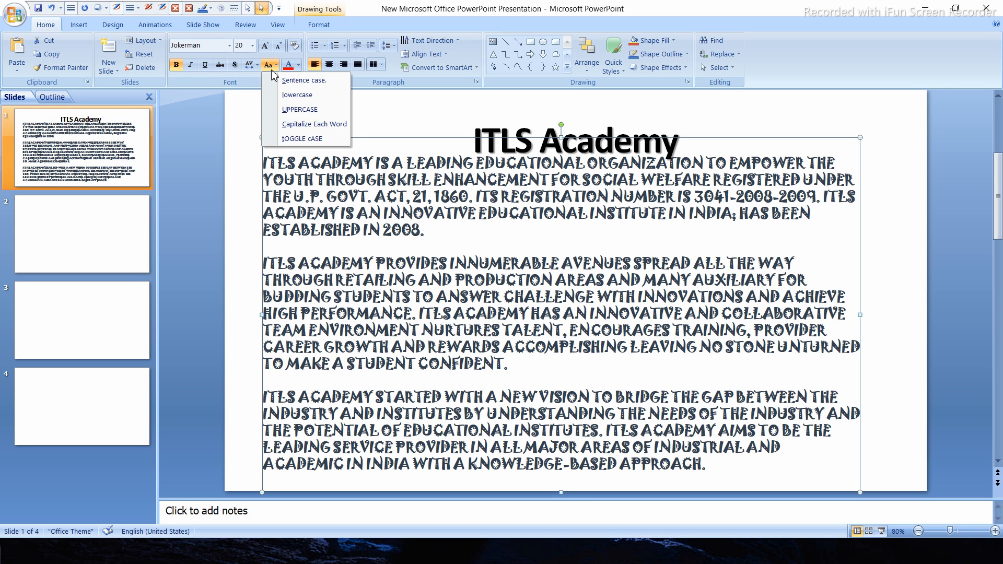
click(327, 129)
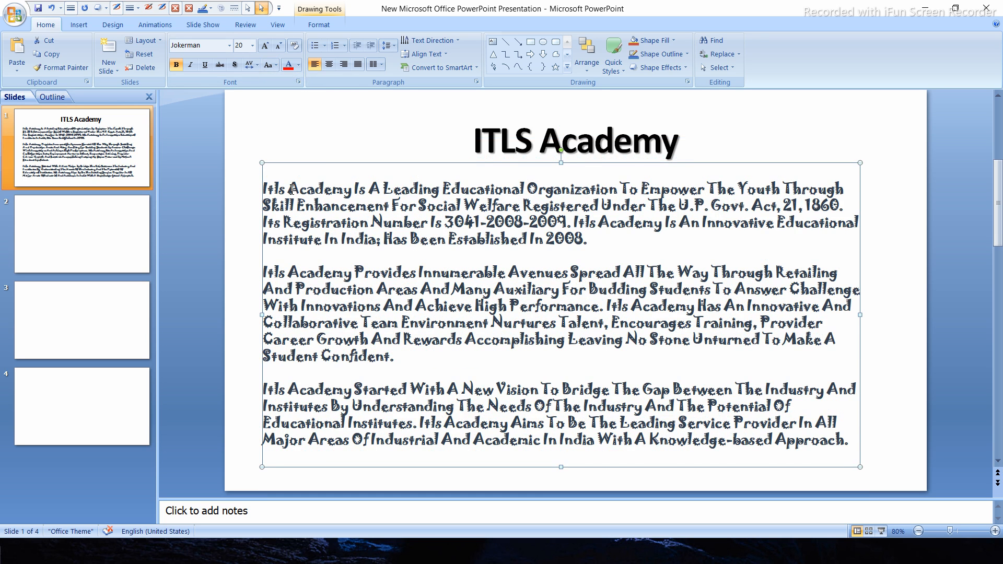
drag(289, 189, 300, 190)
click(505, 163)
click(274, 66)
click(308, 139)
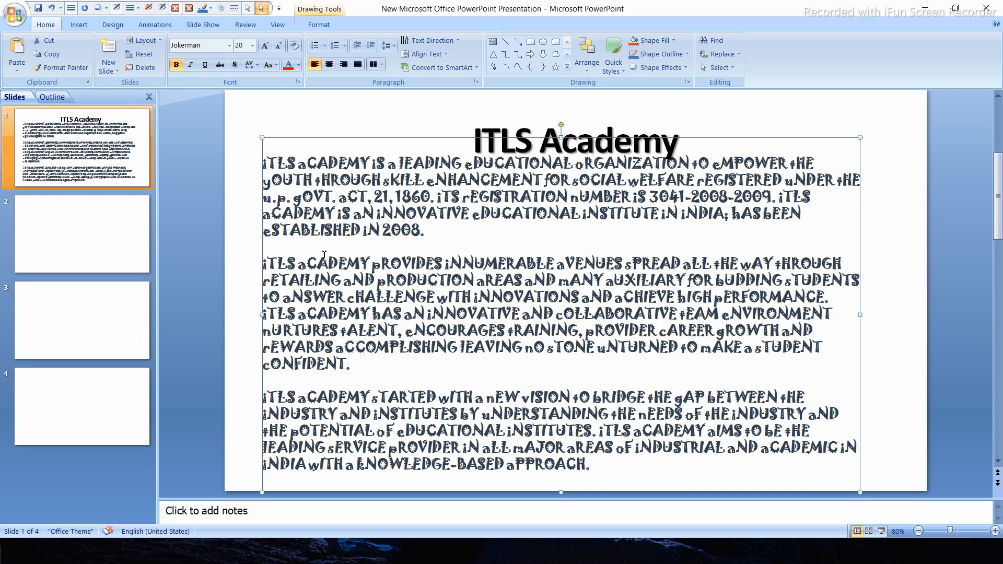
Step: Undo the body text's case changes back to Sentence case
key(ctrl+z)
key(ctrl+z)
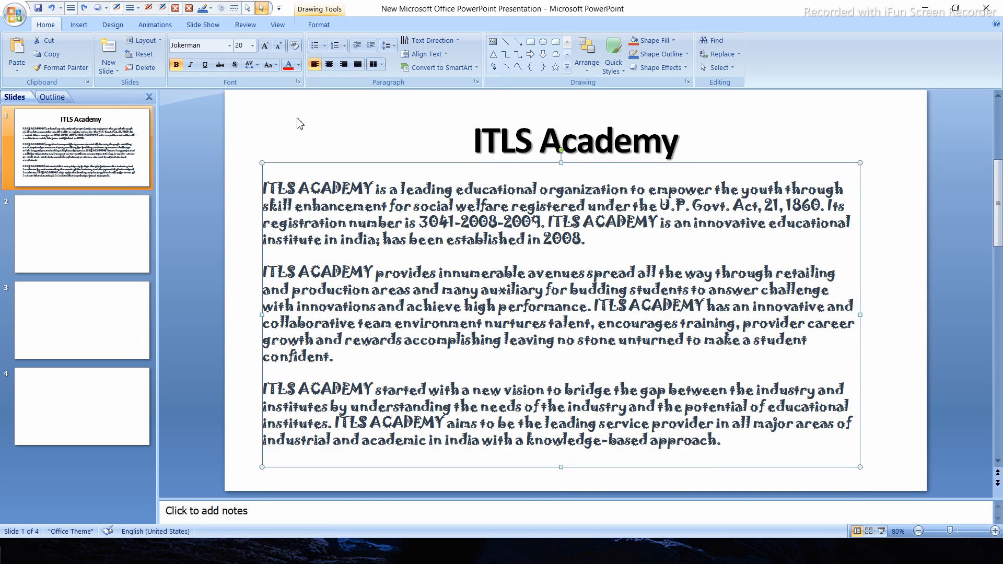
Step: Change the body text's font color to red
click(299, 65)
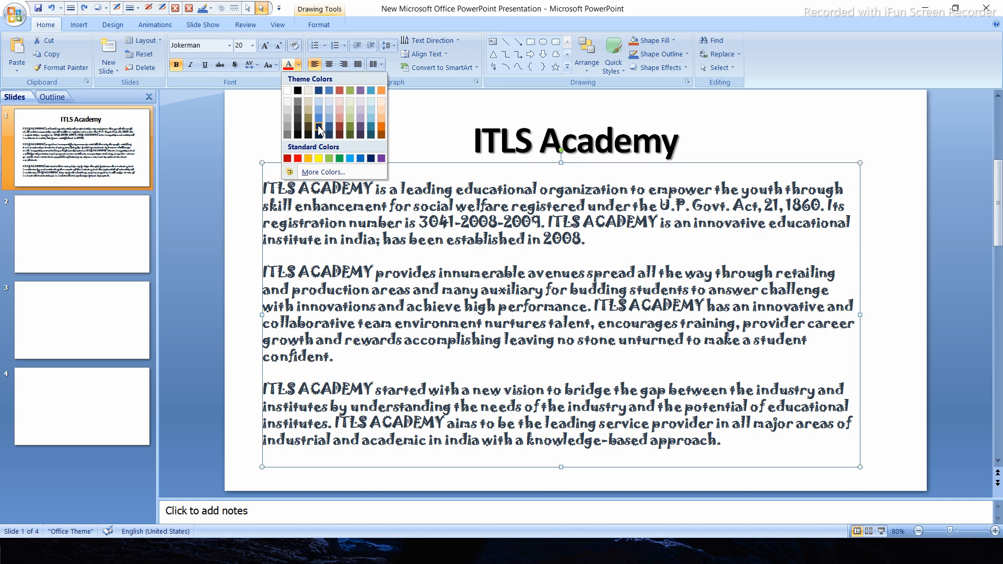
click(387, 242)
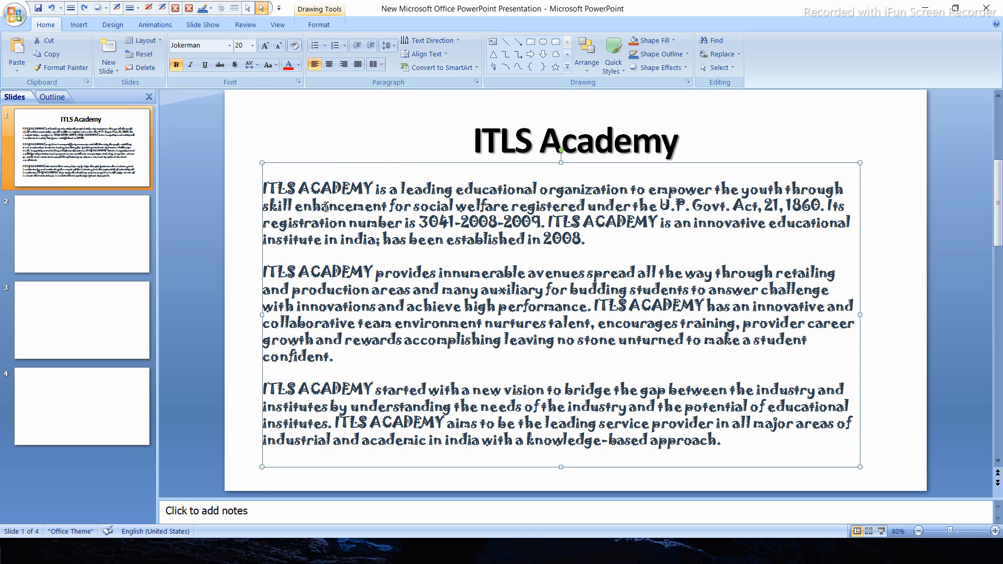
click(292, 67)
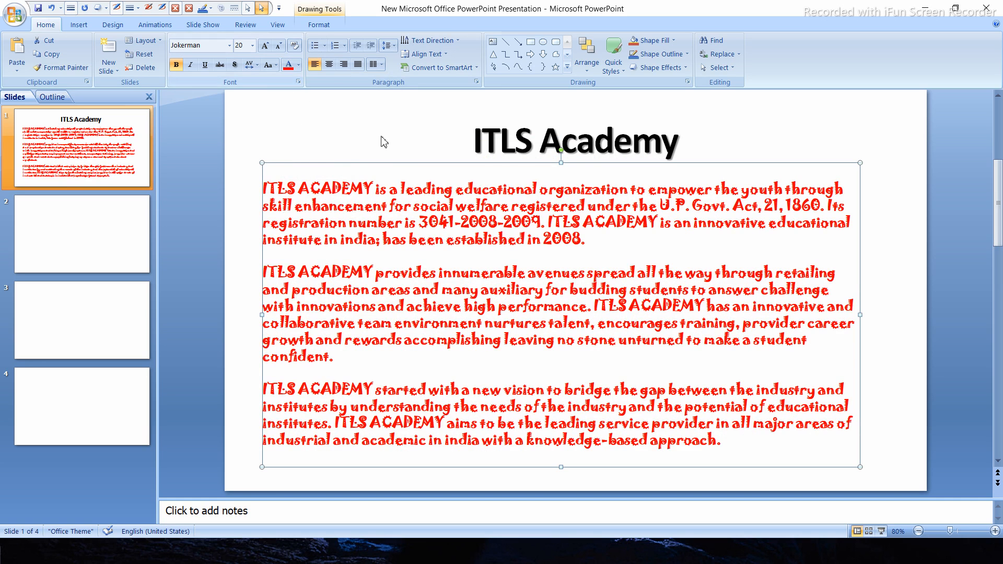
Step: Try a dark red theme font color on the body text and replace it with dark aqua
click(300, 66)
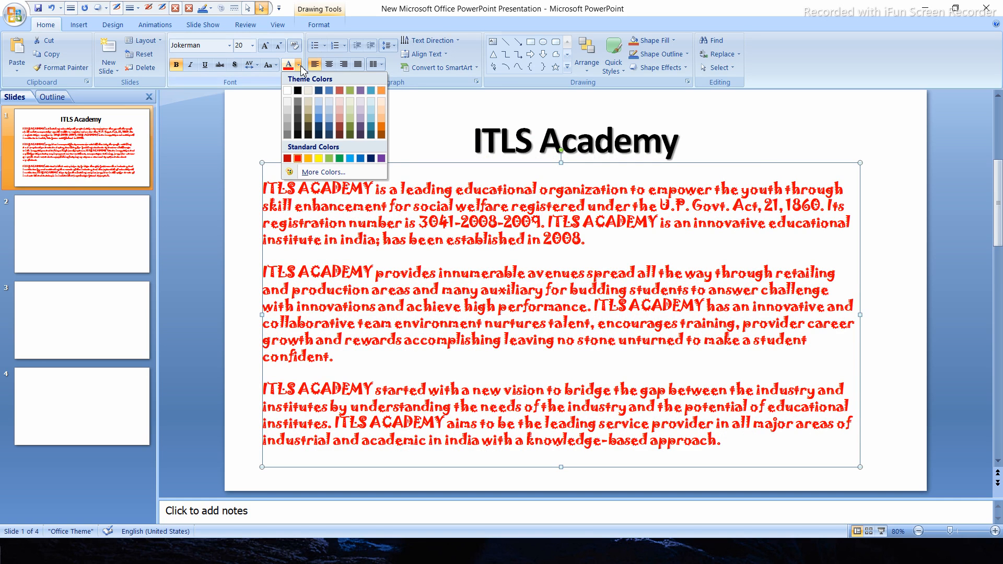
click(340, 126)
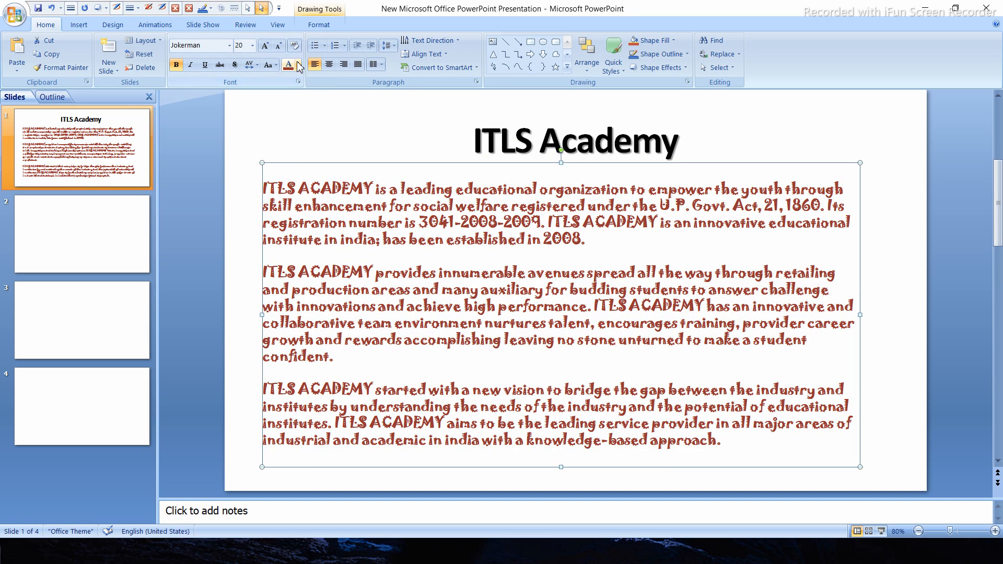
click(300, 66)
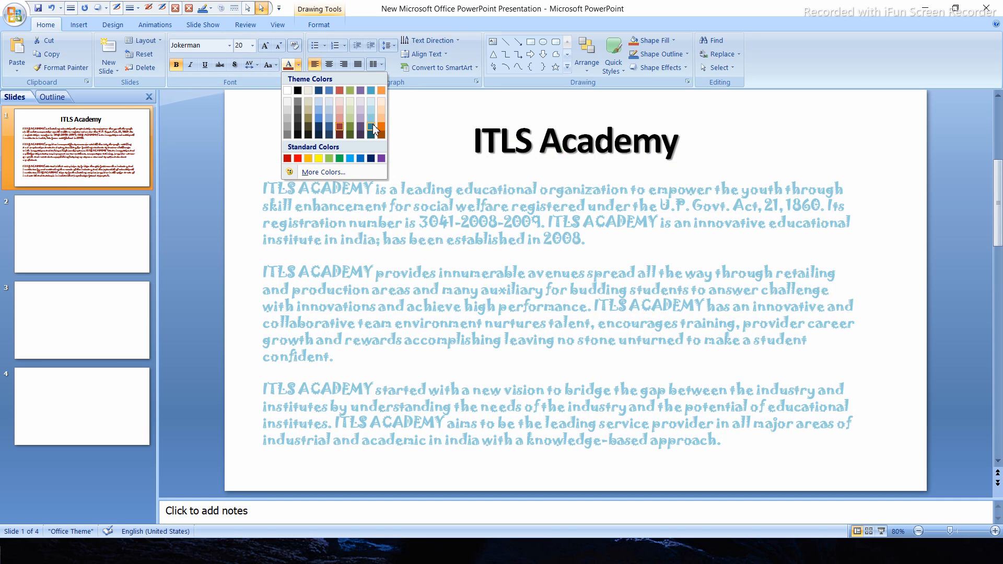
click(372, 125)
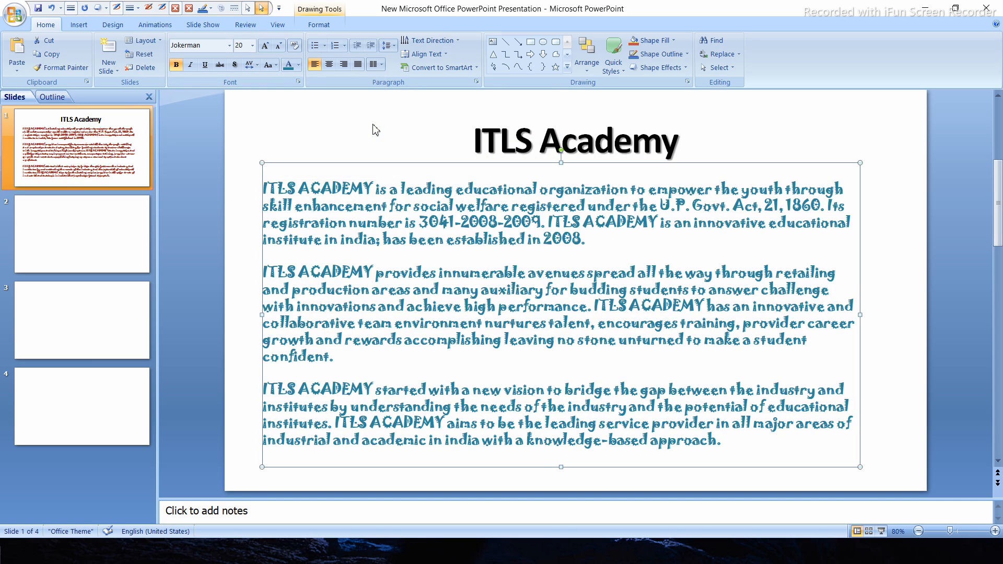
Step: Try a dark orange theme font color on the body text and undo it
click(300, 67)
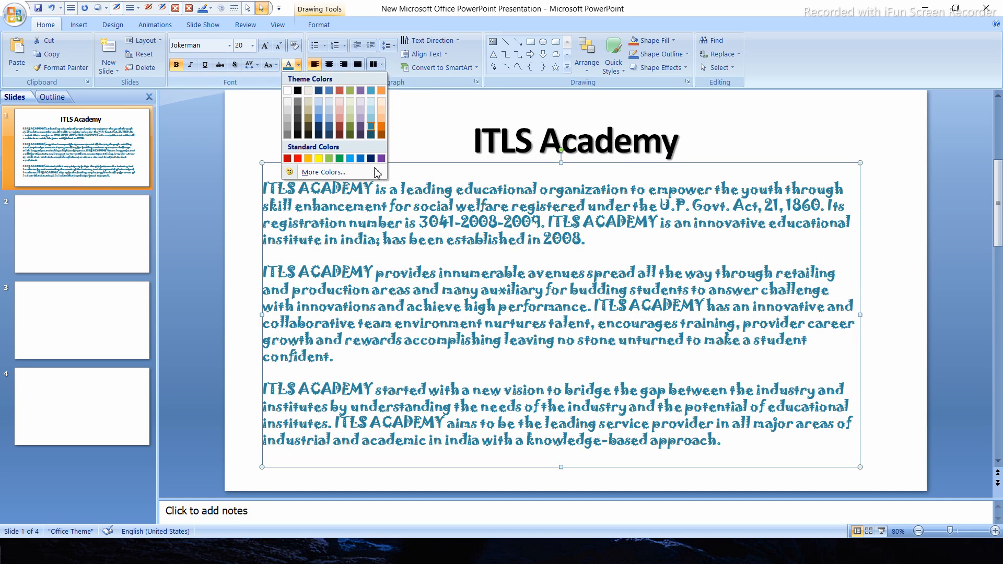
click(382, 135)
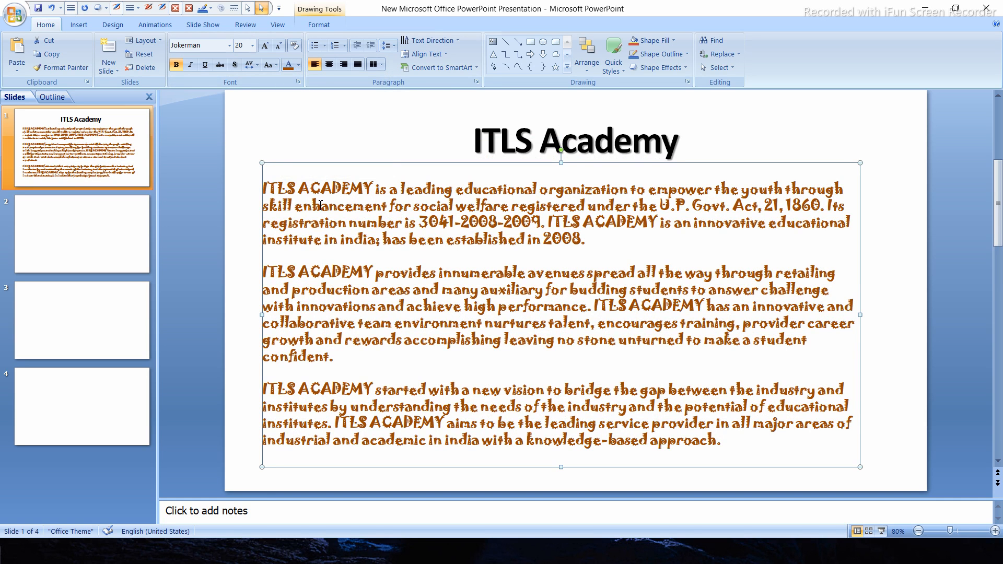
key(ctrl+z)
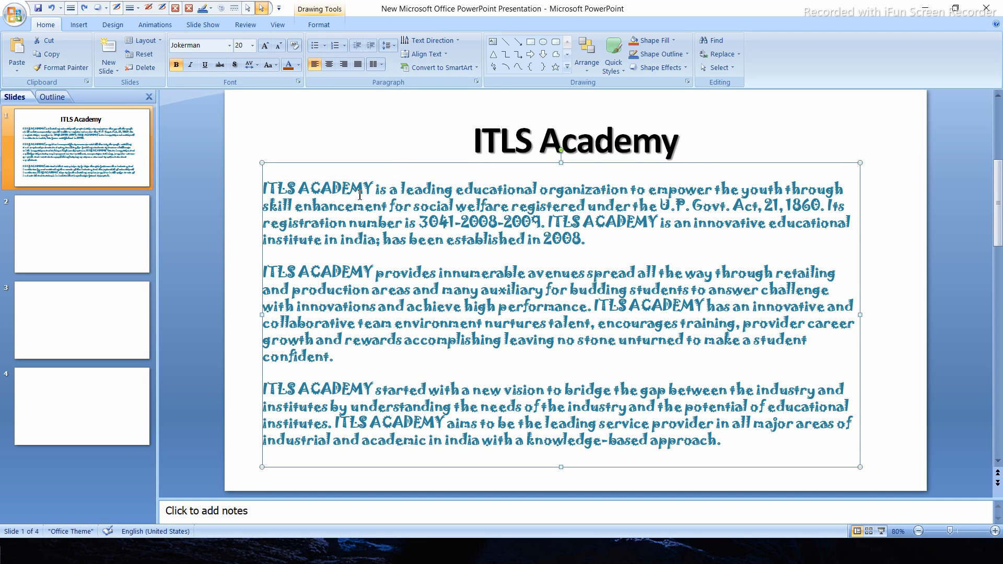
Step: Color the phrase "leading educational organization" in the first paragraph red
click(403, 189)
shift+click(630, 189)
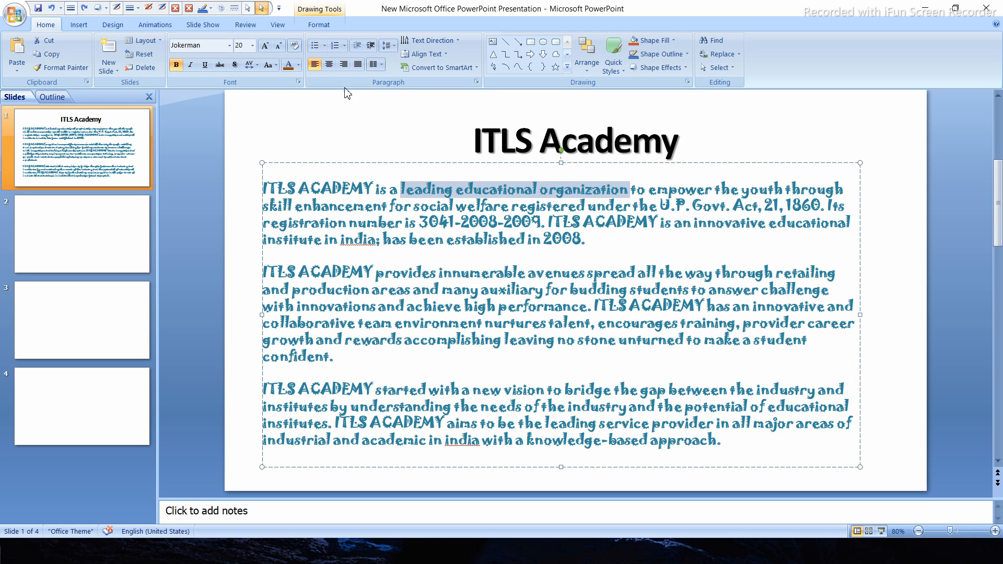
click(298, 65)
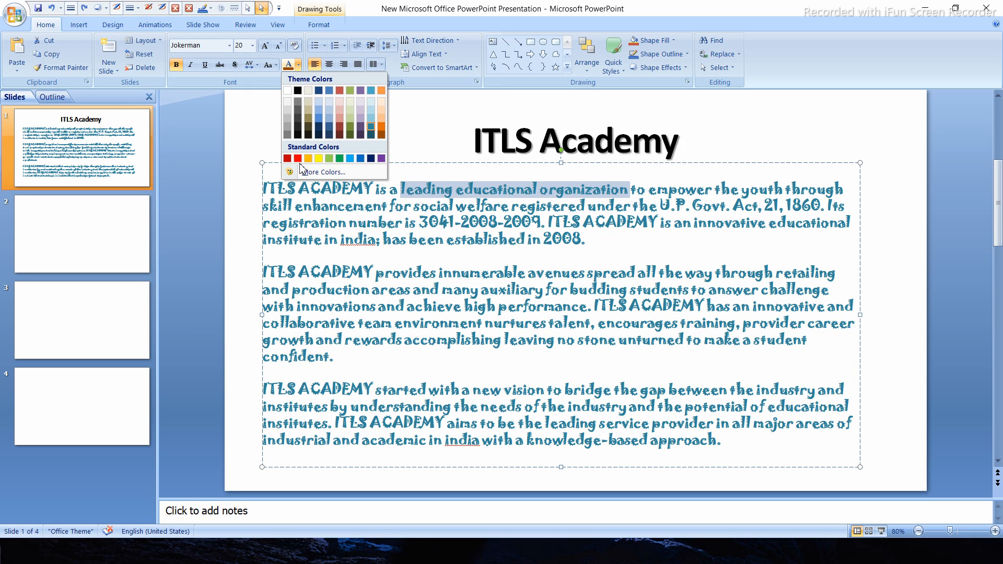
click(298, 157)
click(568, 277)
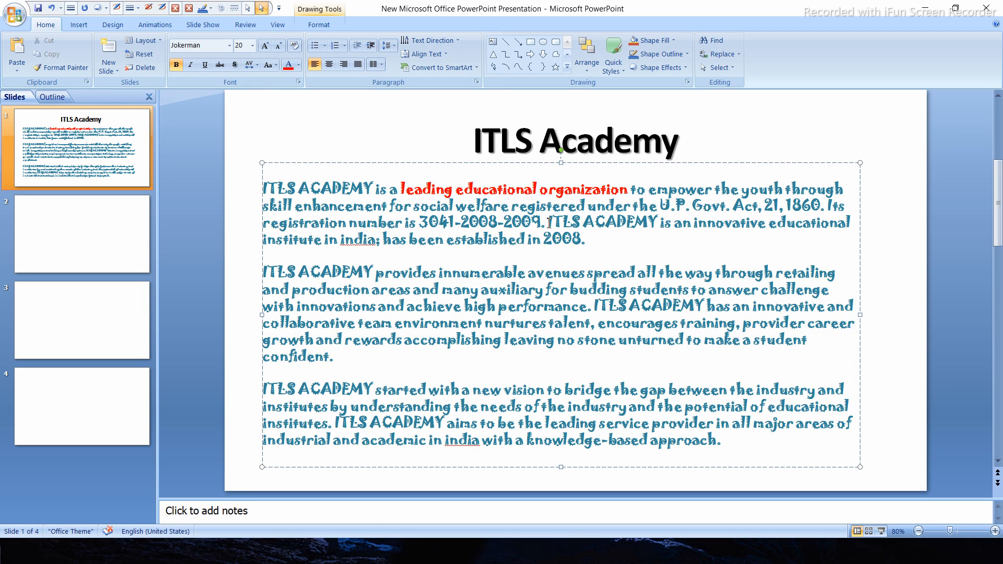
Step: Color the second "ITLS ACADEMY" in the first paragraph, before "is an innovative educational institute", dark blue
drag(548, 222, 660, 223)
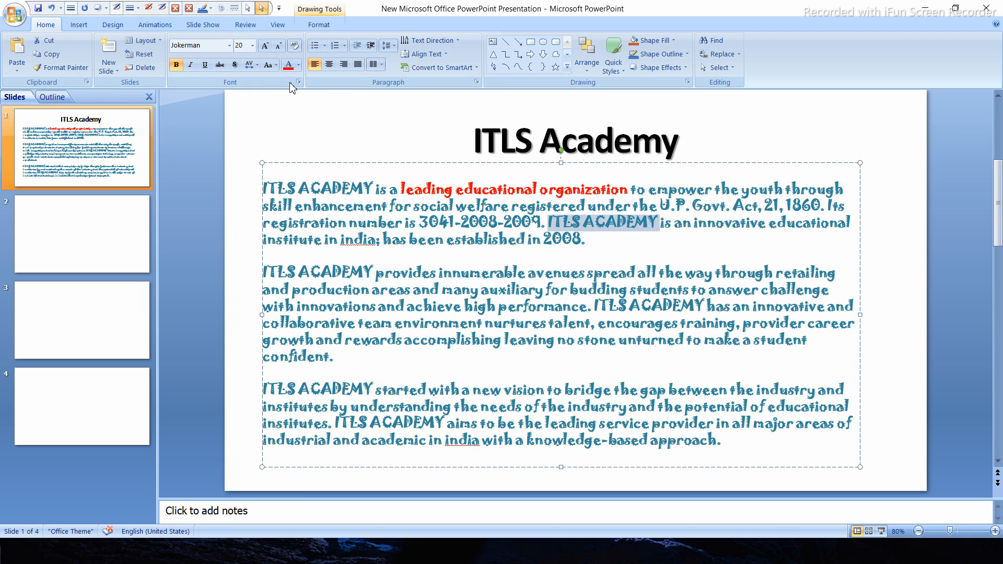
click(301, 65)
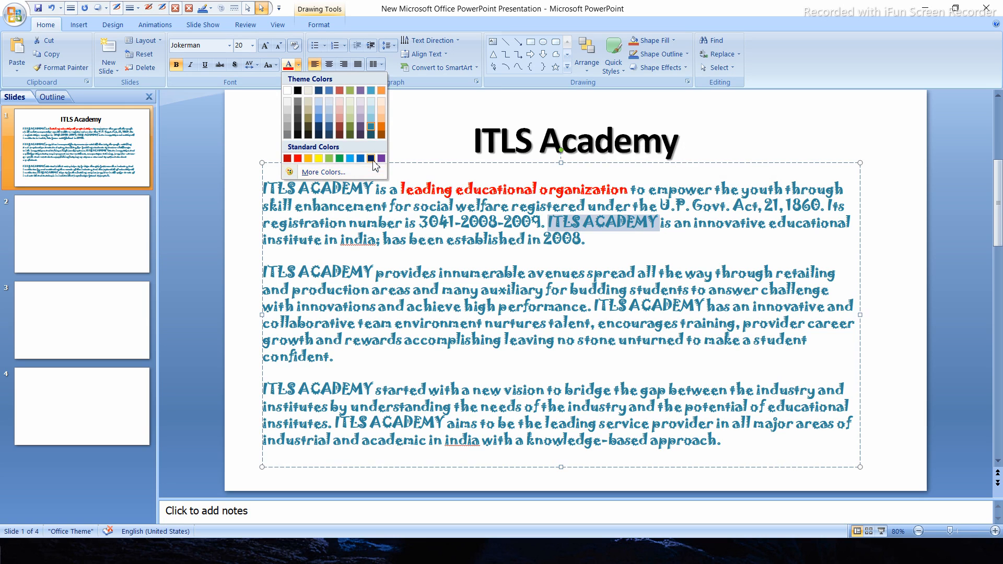
click(368, 158)
click(539, 324)
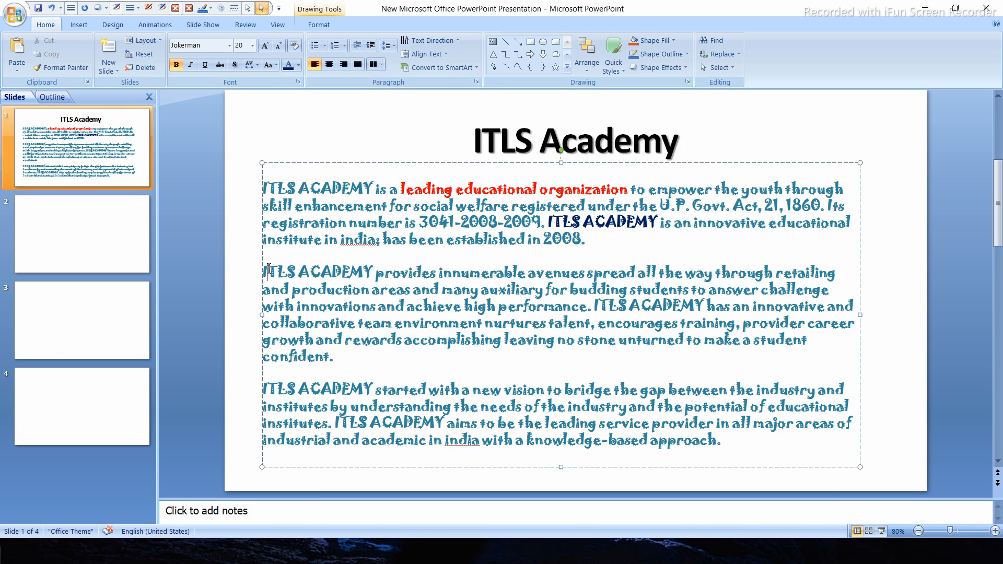
Step: Color "ITLS ACADEMY provides innumerable avenues spread all" at the start of the second paragraph light blue
drag(268, 271, 646, 280)
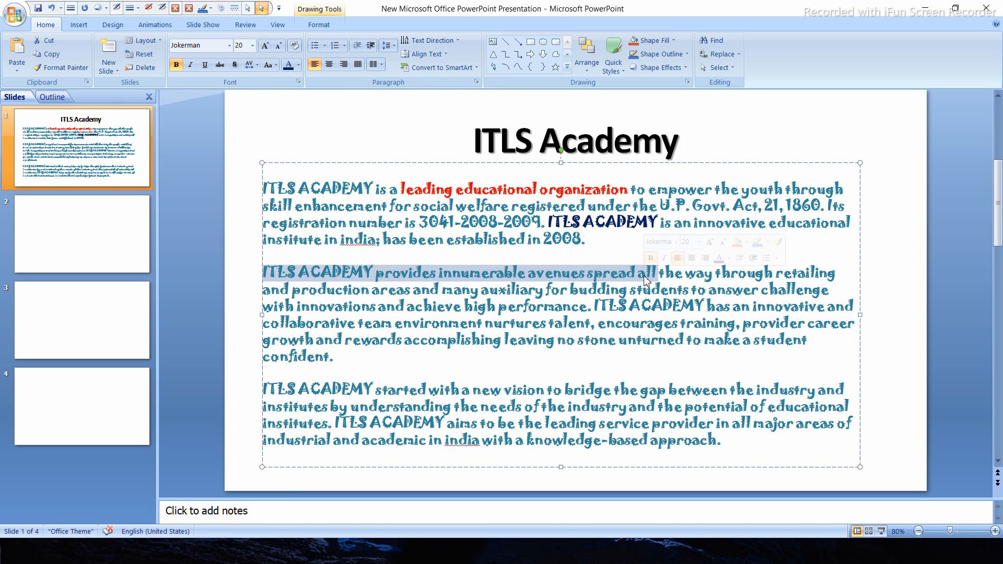
click(298, 64)
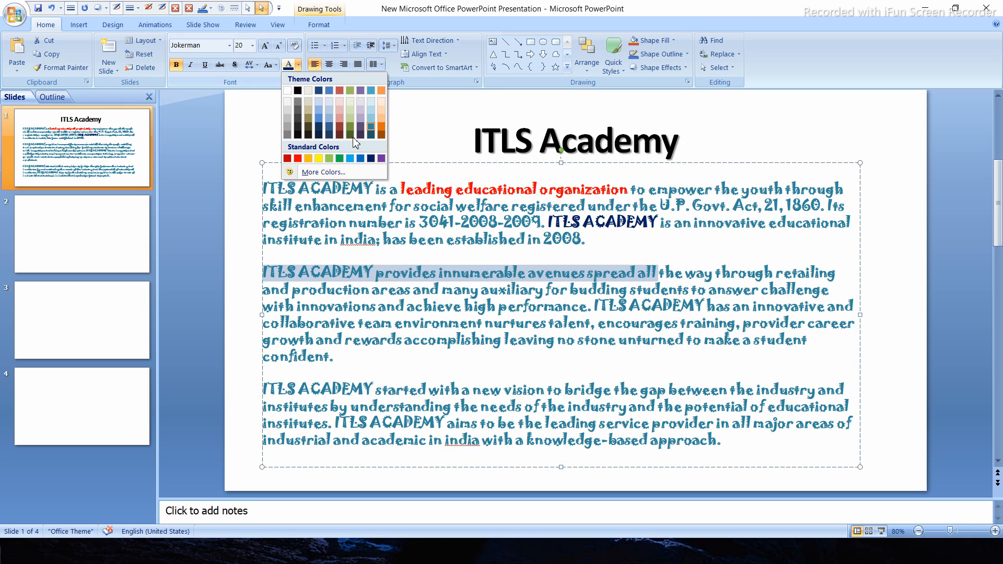
click(350, 159)
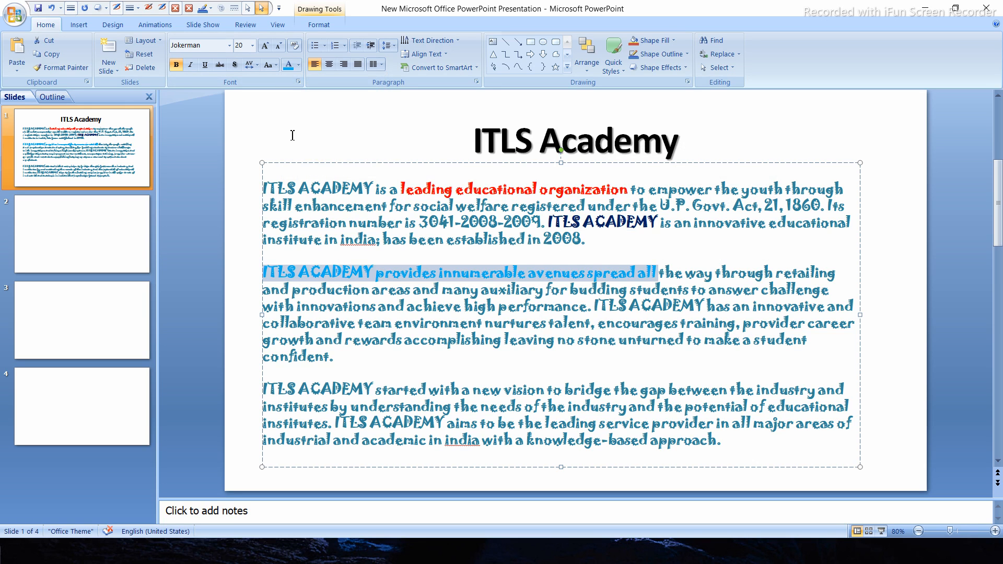